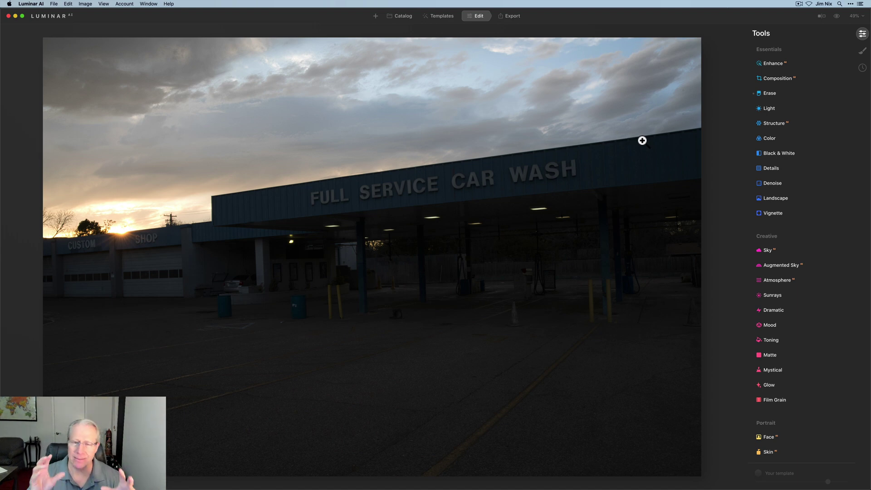
Crop the car wash photo to a 16:9 ratio and shift the image lower in the frame.
{"action": "left_click", "coordinate": [778, 78]}
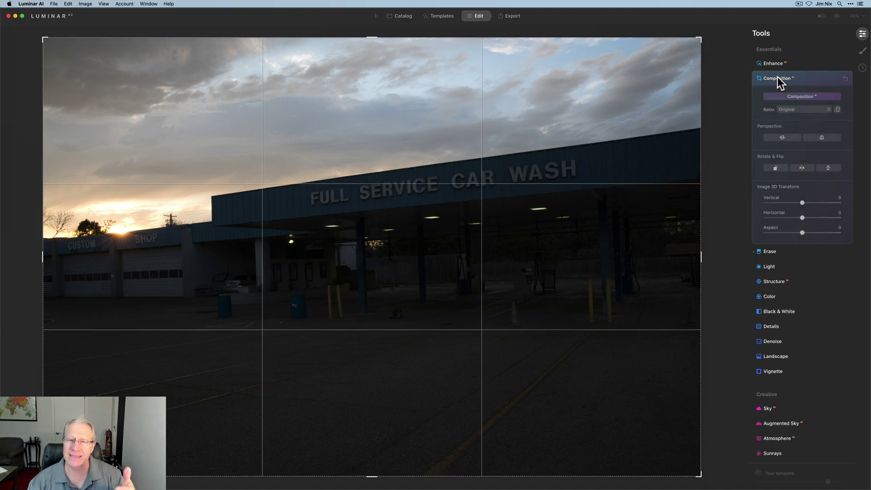
{"action": "left_click", "coordinate": [802, 108]}
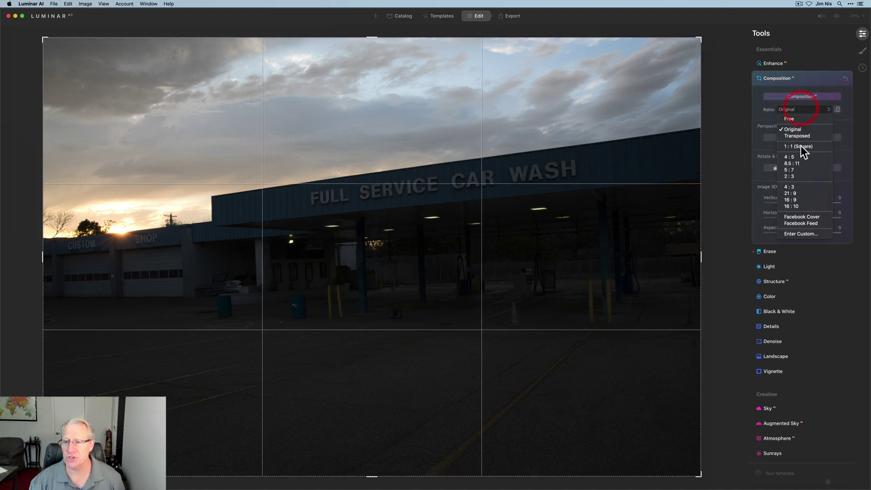
{"action": "left_click", "coordinate": [797, 200]}
{"action": "left_click_drag", "start_coordinate": [618, 136], "coordinate": [618, 178]}
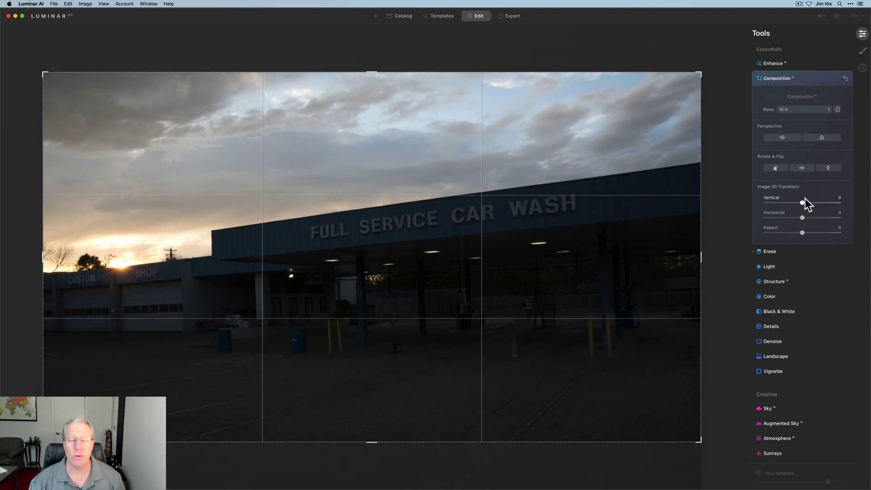
Correct the perspective to Vertical 5 and Horizontal 10, then apply the composition.
{"action": "left_click", "coordinate": [822, 139]}
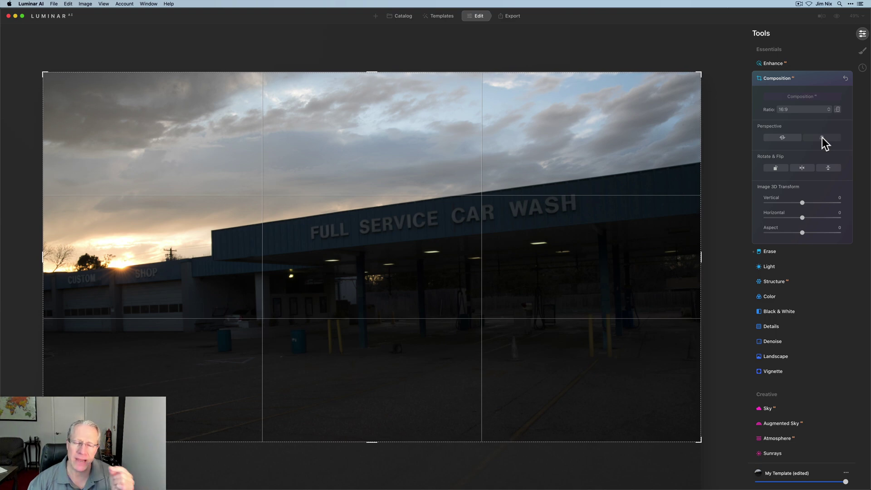
{"action": "left_click", "coordinate": [823, 138]}
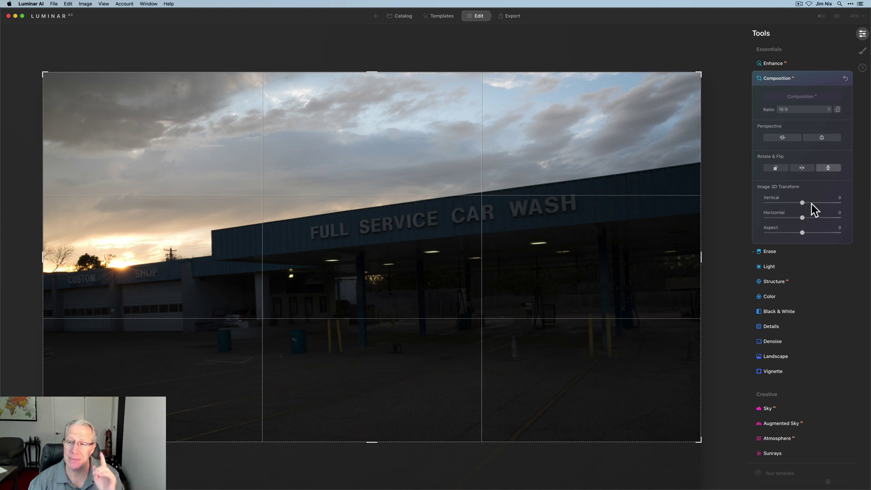
{"action": "left_click_drag", "start_coordinate": [803, 201], "coordinate": [806, 200]}
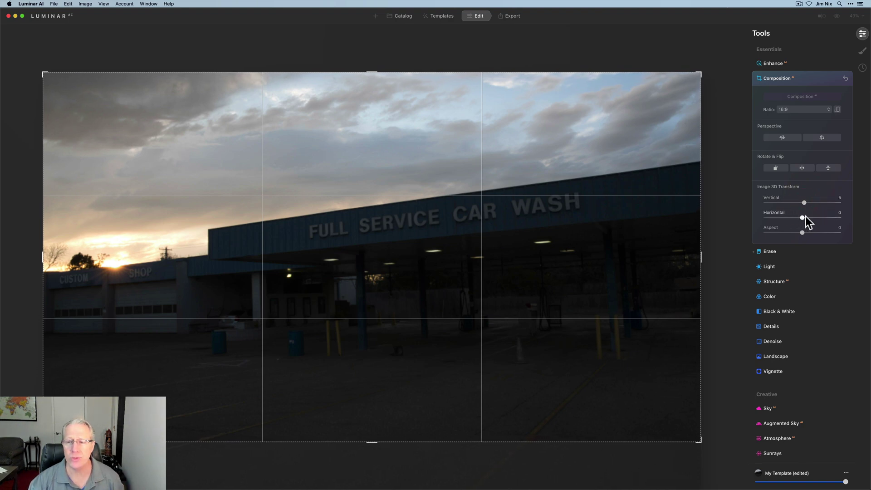
{"action": "left_click_drag", "start_coordinate": [802, 218], "coordinate": [806, 217]}
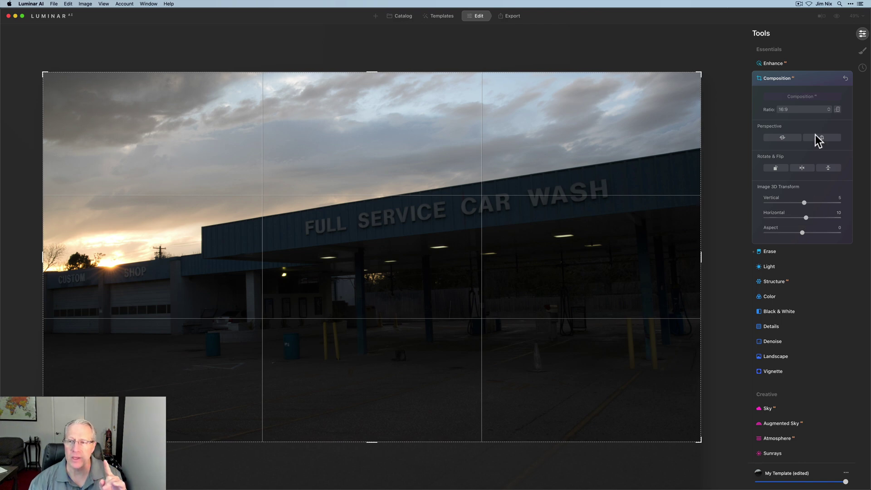
{"action": "left_click", "coordinate": [809, 80]}
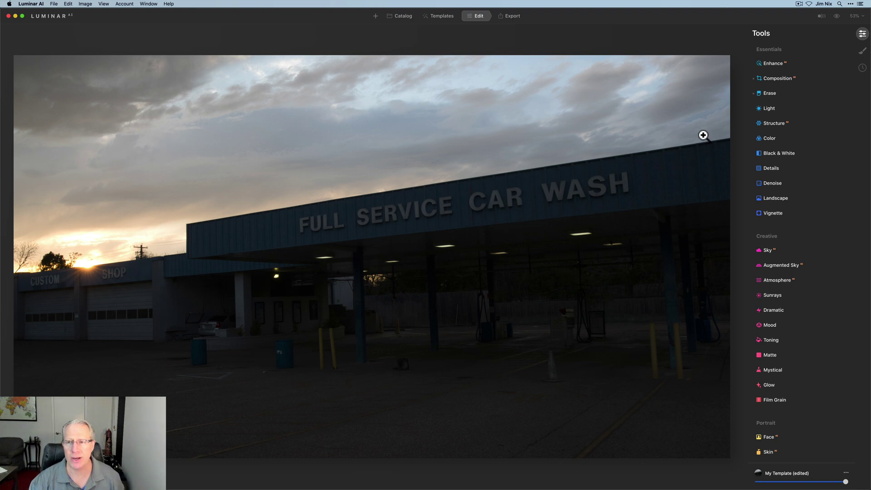
In Enhance, set Accent to 65 and Sky Enhancer to 40.
{"action": "left_click", "coordinate": [778, 64]}
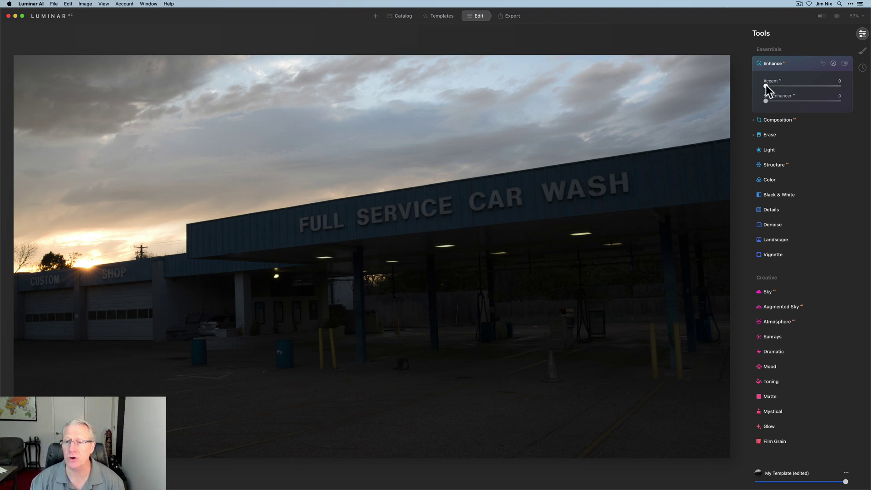
{"action": "left_click_drag", "start_coordinate": [766, 85], "coordinate": [812, 86]}
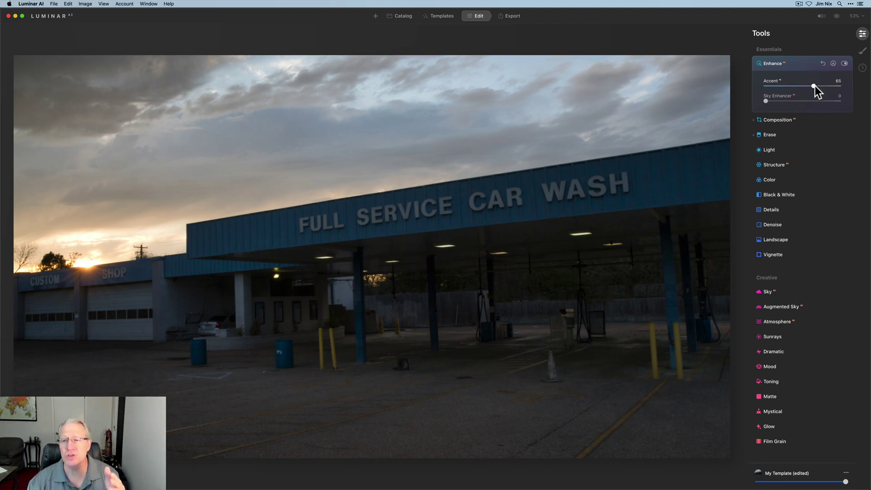
{"action": "left_click_drag", "start_coordinate": [766, 100], "coordinate": [795, 99]}
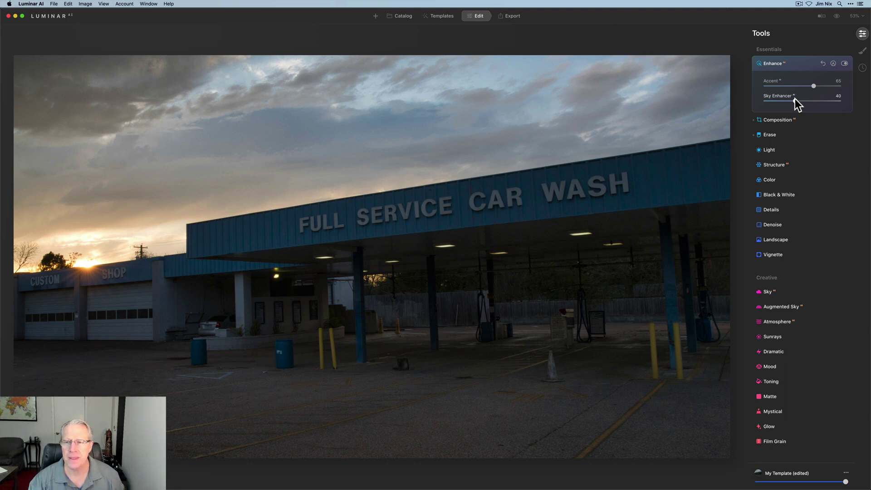
In Light, set Temperature 6048, Smart Contrast 49, Highlights -86 and Shadows 27.
{"action": "left_click", "coordinate": [780, 149]}
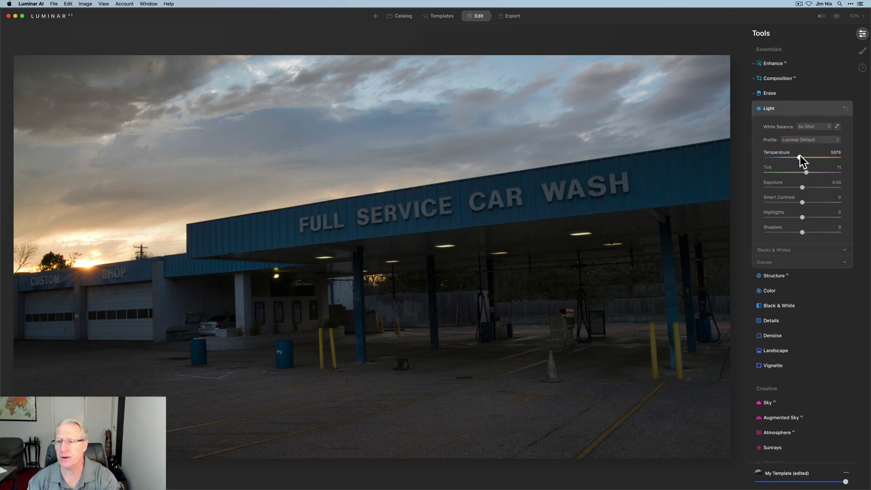
{"action": "left_click_drag", "start_coordinate": [800, 156], "coordinate": [801, 157]}
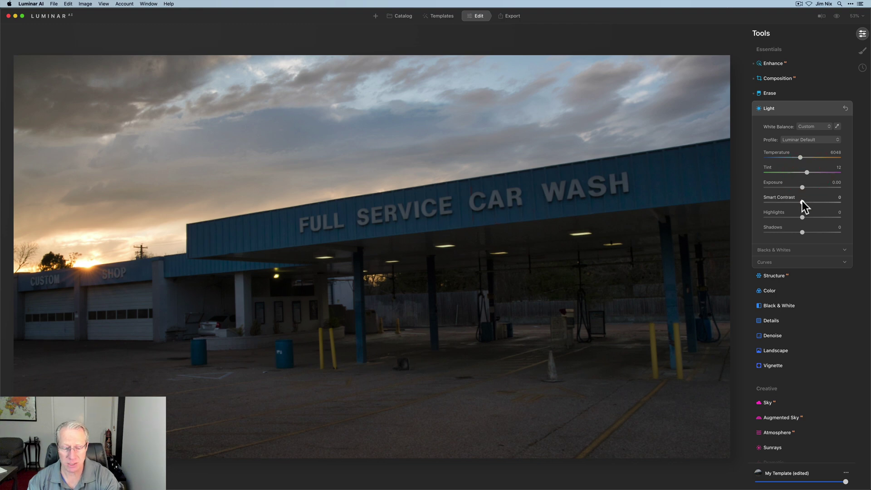
{"action": "left_click_drag", "start_coordinate": [803, 200], "coordinate": [770, 217]}
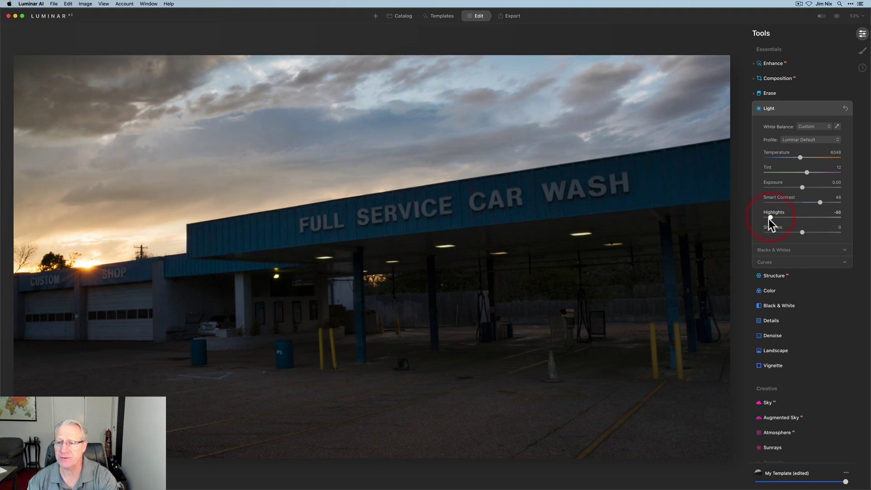
{"action": "left_click_drag", "start_coordinate": [802, 231], "coordinate": [812, 233]}
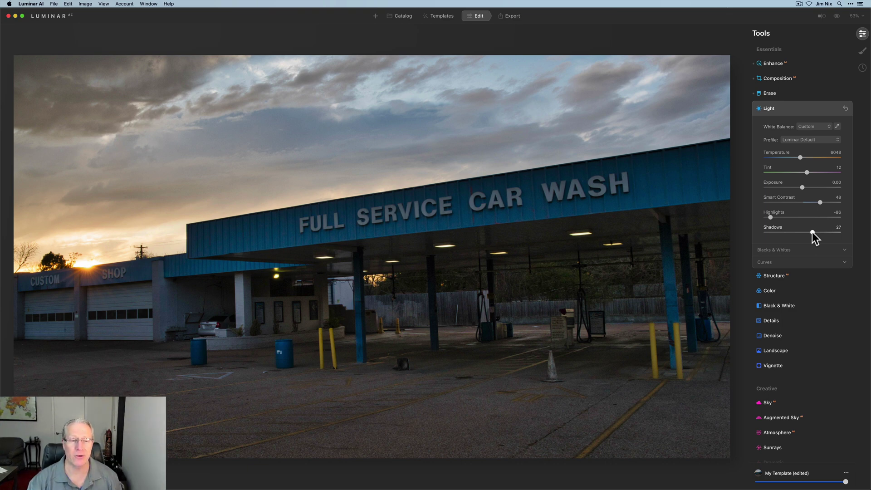
Rotate the image slightly within the 16:9 crop to level the scene, then apply it.
{"action": "left_click", "coordinate": [780, 78]}
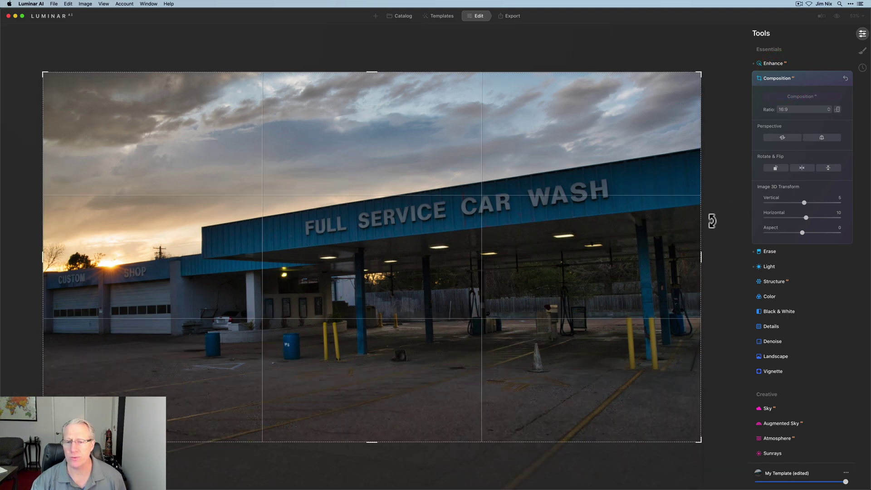
{"action": "left_click", "coordinate": [712, 223]}
{"action": "left_click_drag", "start_coordinate": [712, 223], "coordinate": [712, 230]}
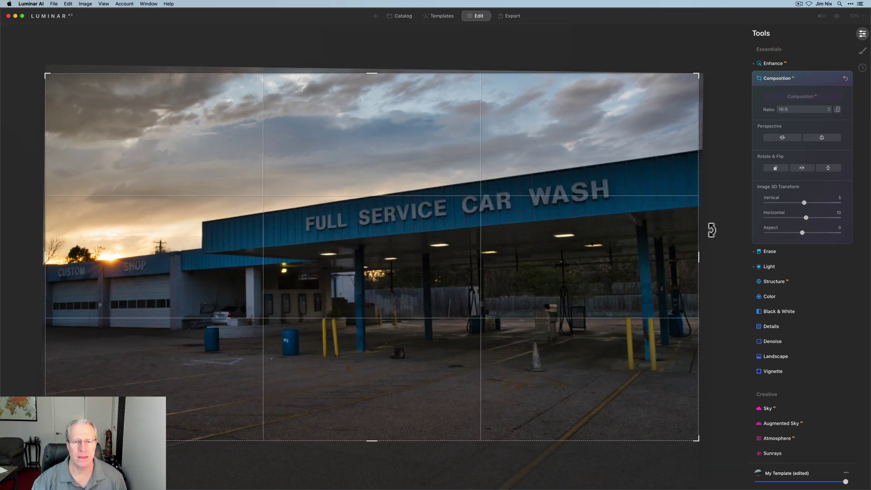
{"action": "left_click", "coordinate": [806, 79]}
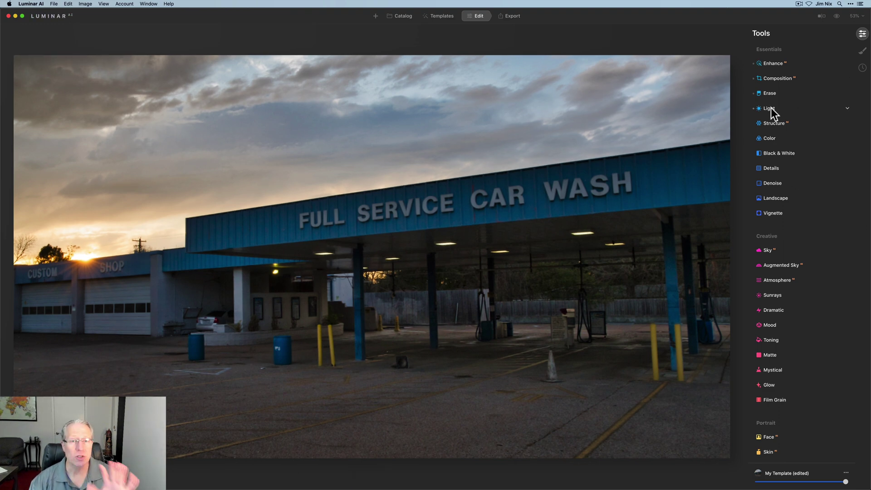
Set the Structure Amount to 42.
{"action": "left_click", "coordinate": [774, 124]}
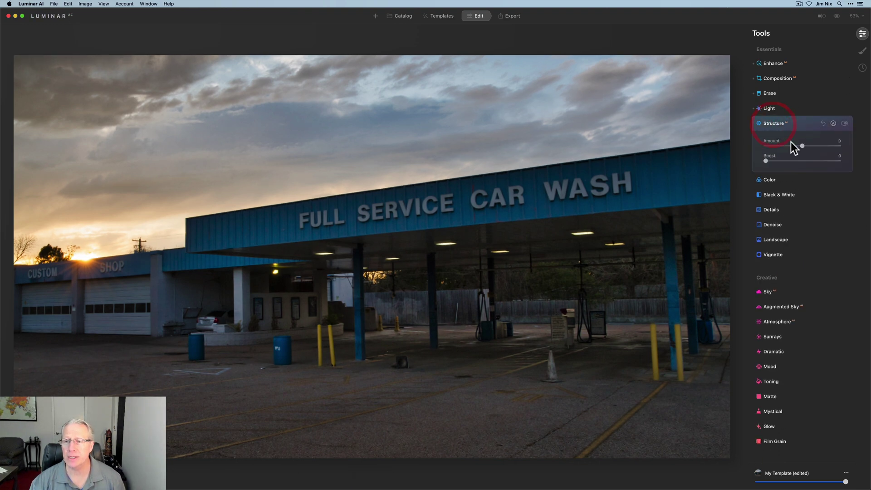
{"action": "left_click_drag", "start_coordinate": [803, 145], "coordinate": [820, 145]}
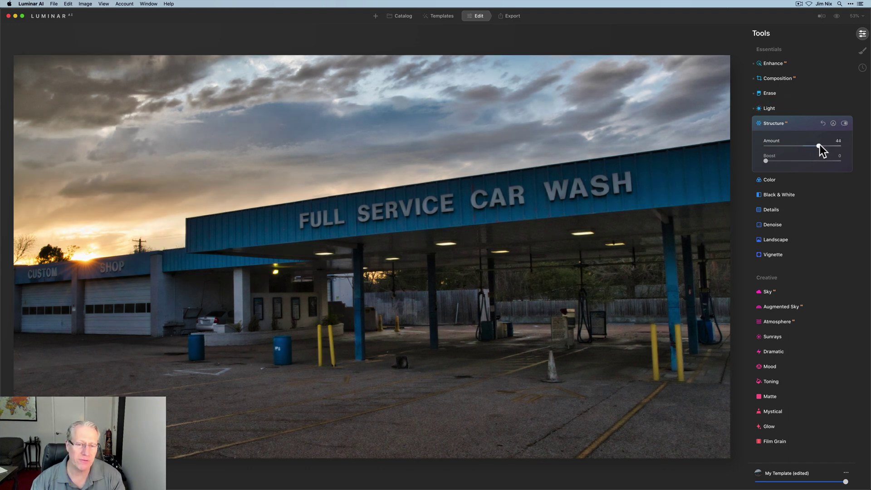
{"action": "left_click_drag", "start_coordinate": [819, 144], "coordinate": [822, 143]}
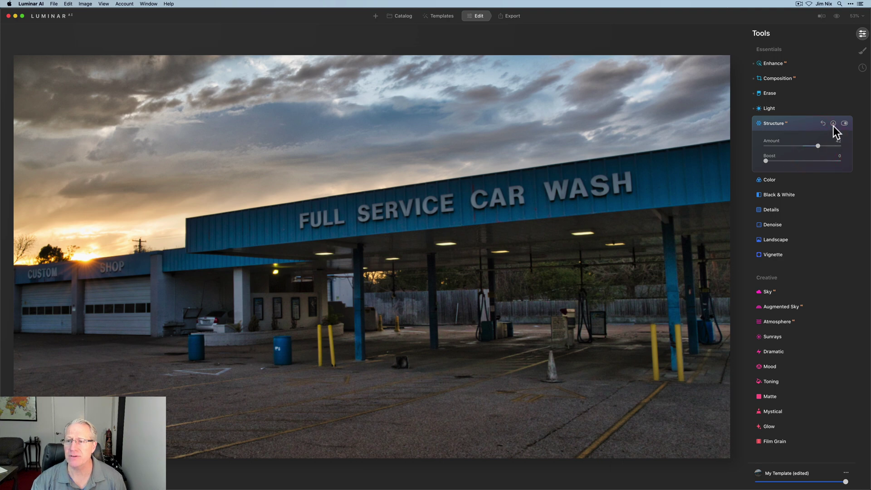
Limit Structure with a gradient mask angled and positioned along the canopy.
{"action": "left_click", "coordinate": [833, 124]}
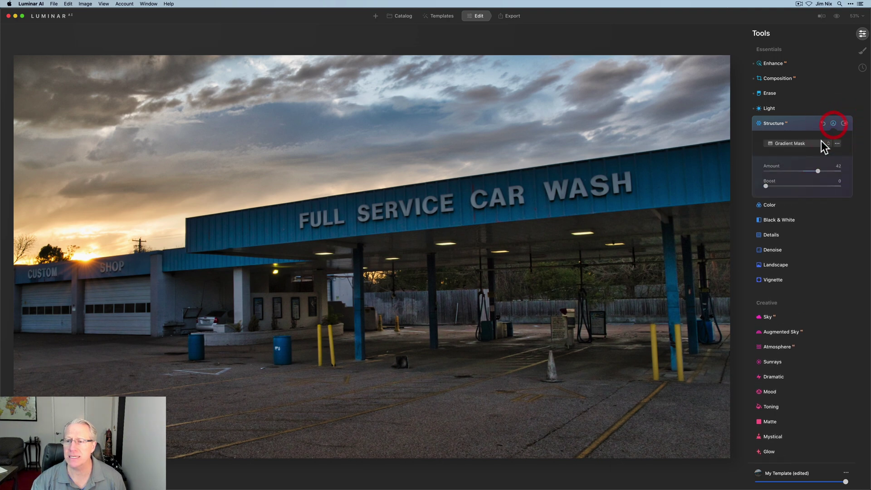
{"action": "left_click", "coordinate": [815, 145]}
{"action": "left_click", "coordinate": [806, 146]}
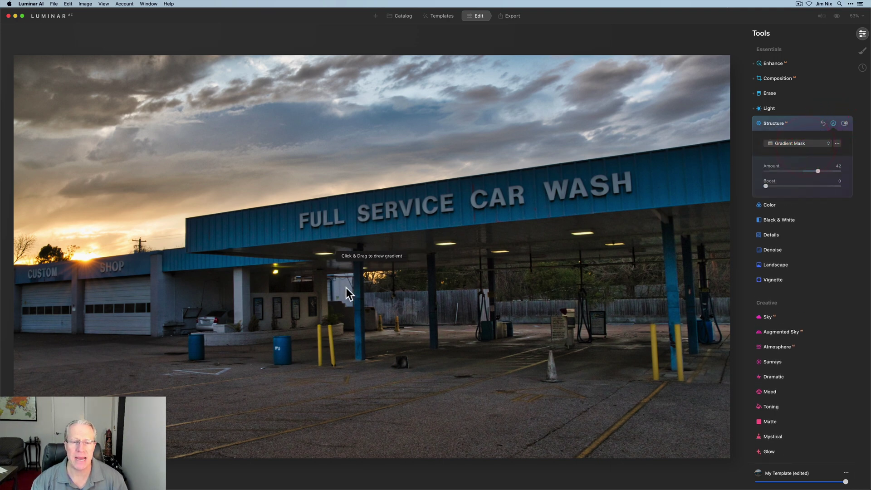
{"action": "left_click_drag", "start_coordinate": [347, 288], "coordinate": [337, 214]}
{"action": "left_click_drag", "start_coordinate": [341, 253], "coordinate": [339, 219]}
{"action": "left_click_drag", "start_coordinate": [466, 200], "coordinate": [464, 198]}
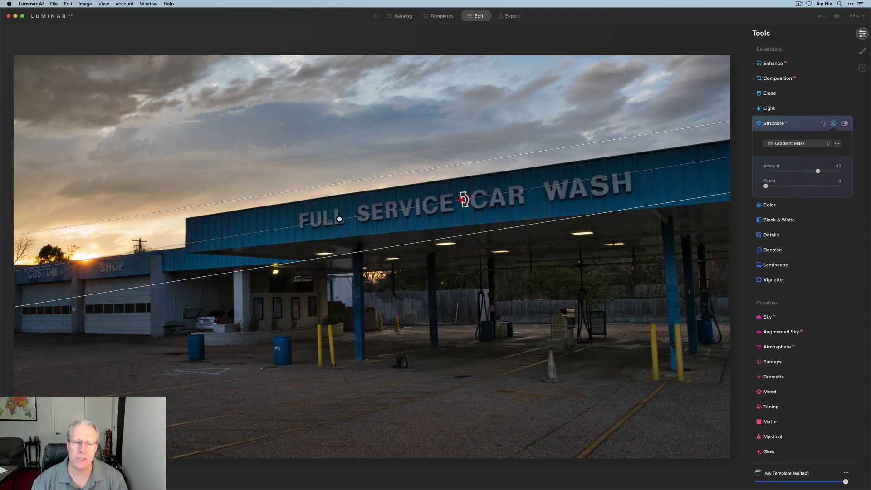
{"action": "left_click_drag", "start_coordinate": [372, 177], "coordinate": [371, 171]}
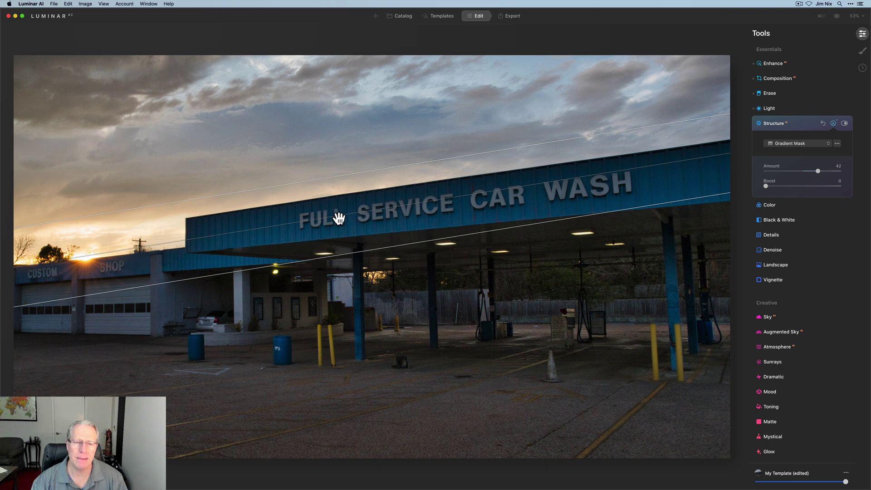
{"action": "left_click_drag", "start_coordinate": [338, 218], "coordinate": [340, 222]}
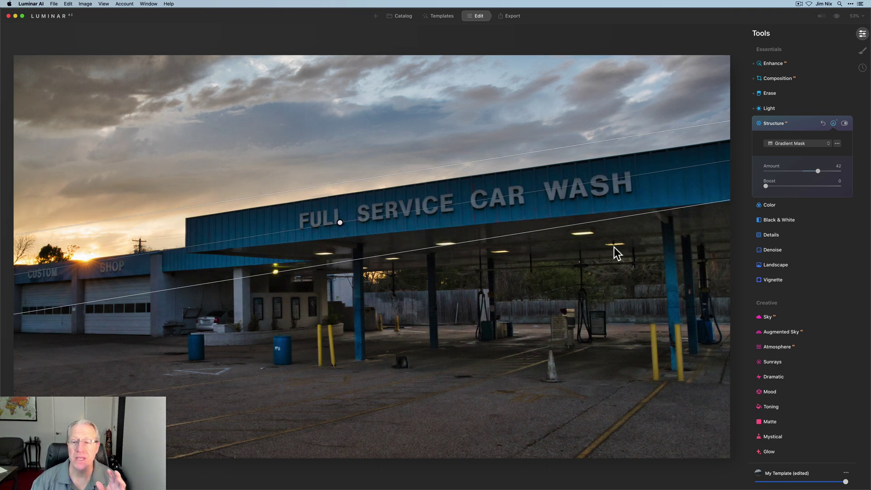
{"action": "left_click", "coordinate": [833, 122]}
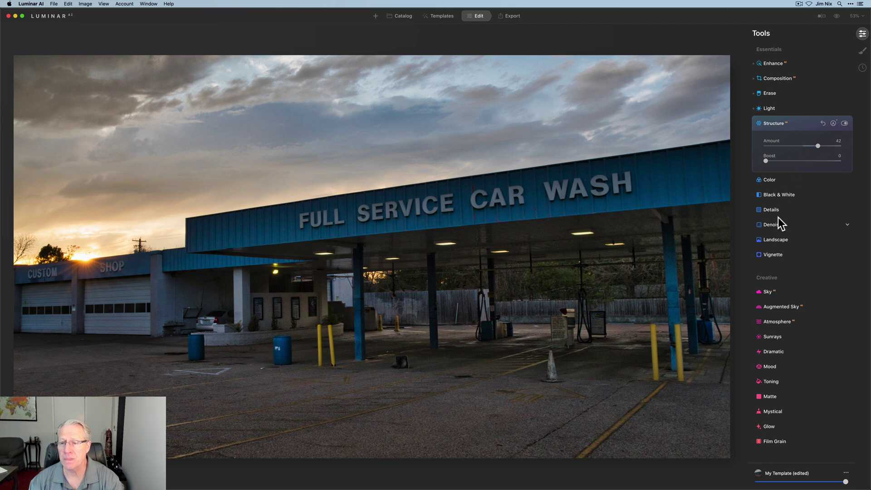
Set Landscape Golden Hour to 40, then switch to the Local Masking panel.
{"action": "left_click", "coordinate": [783, 238]}
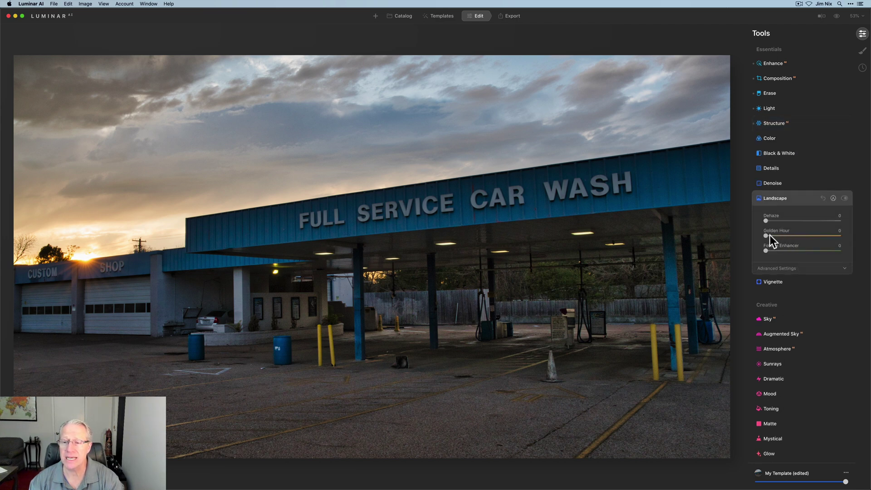
{"action": "left_click_drag", "start_coordinate": [766, 235], "coordinate": [795, 236]}
{"action": "left_click", "coordinate": [797, 235]}
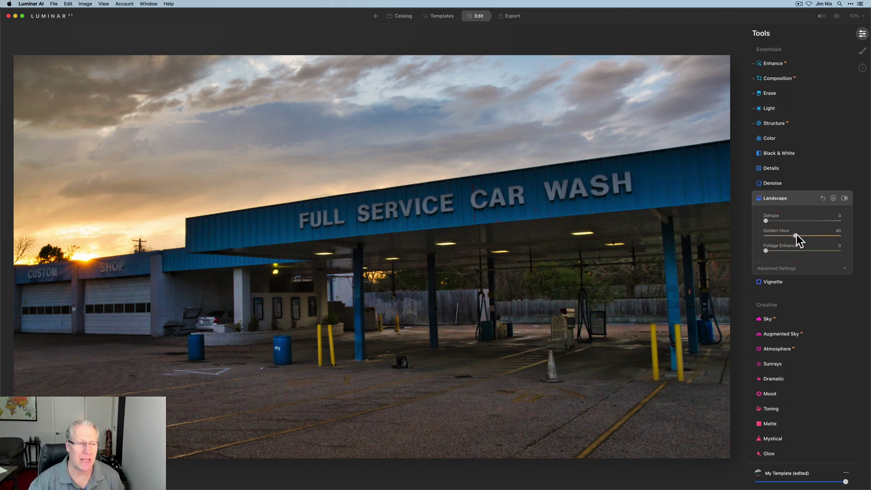
{"action": "left_click", "coordinate": [802, 200]}
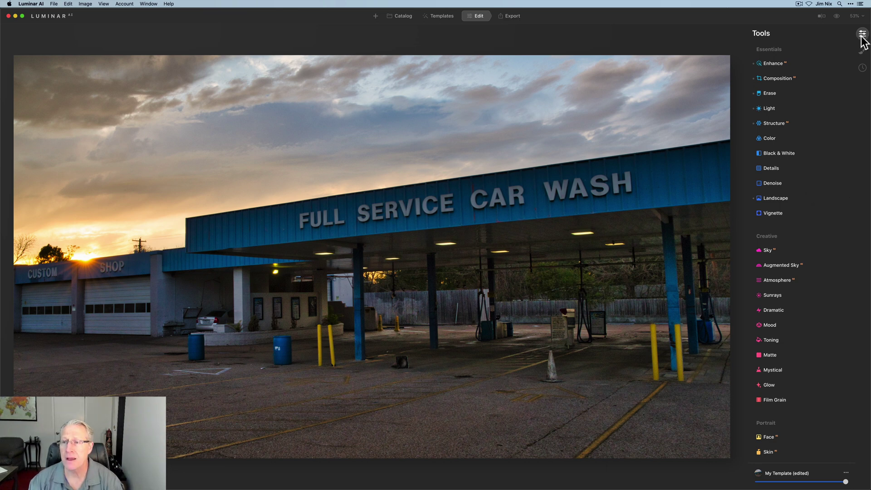
{"action": "left_click", "coordinate": [862, 53]}
Add a Basic masked layer with Warmth 5, Structure -51, Vibrance 27, using a Gradient Mask.
{"action": "left_click", "coordinate": [841, 34]}
{"action": "left_click", "coordinate": [829, 41]}
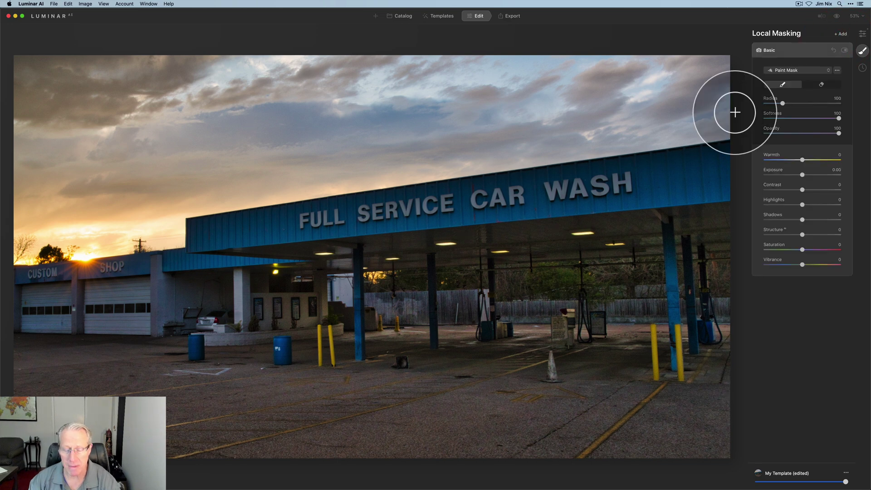
{"action": "left_click_drag", "start_coordinate": [804, 160], "coordinate": [805, 159]}
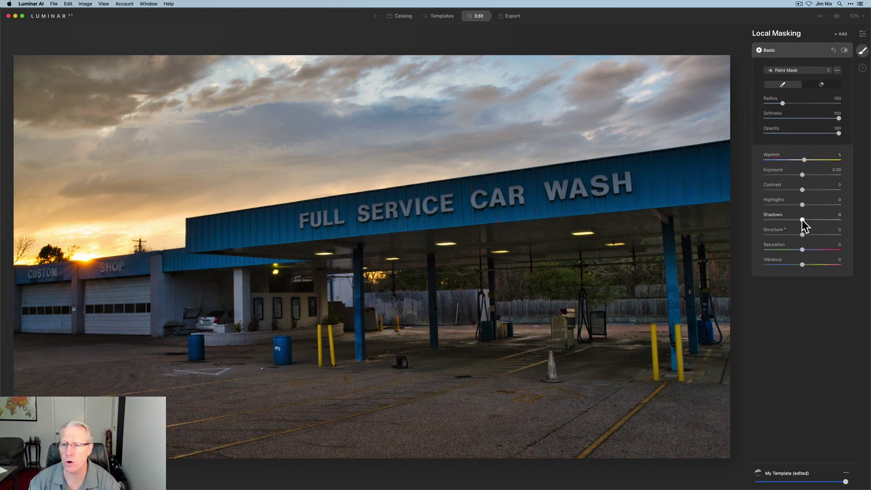
{"action": "left_click_drag", "start_coordinate": [800, 232], "coordinate": [787, 234]}
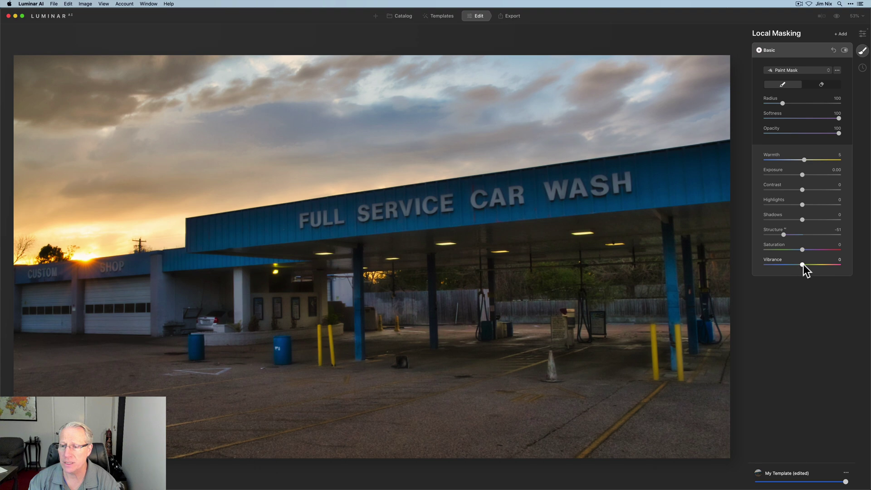
{"action": "left_click_drag", "start_coordinate": [809, 264], "coordinate": [814, 264]}
{"action": "left_click", "coordinate": [813, 71]}
{"action": "left_click", "coordinate": [800, 88]}
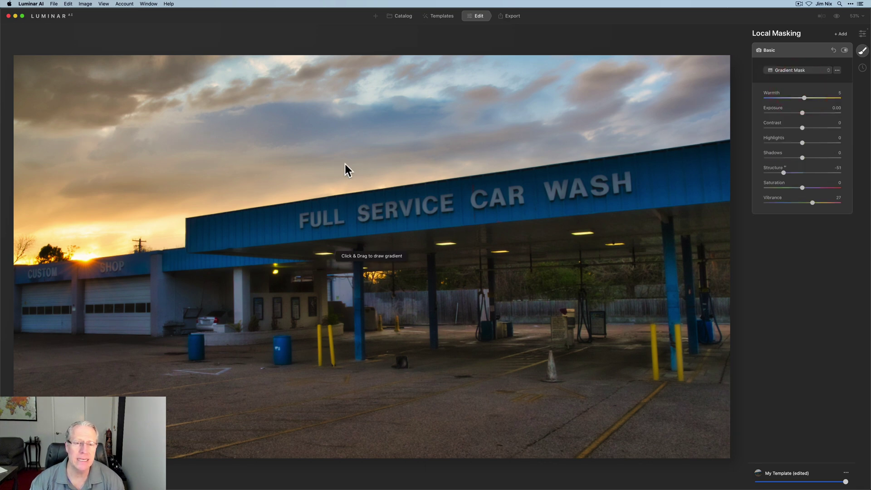
Draw the gradient across the sky, widen its fade toward the canopy, and check the mask overlay.
{"action": "mouse_move", "coordinate": [331, 187]}
{"action": "left_mouse_down"}
{"action": "mouse_move", "coordinate": [340, 237]}
{"action": "mouse_move", "coordinate": [332, 203]}
{"action": "left_mouse_up"}
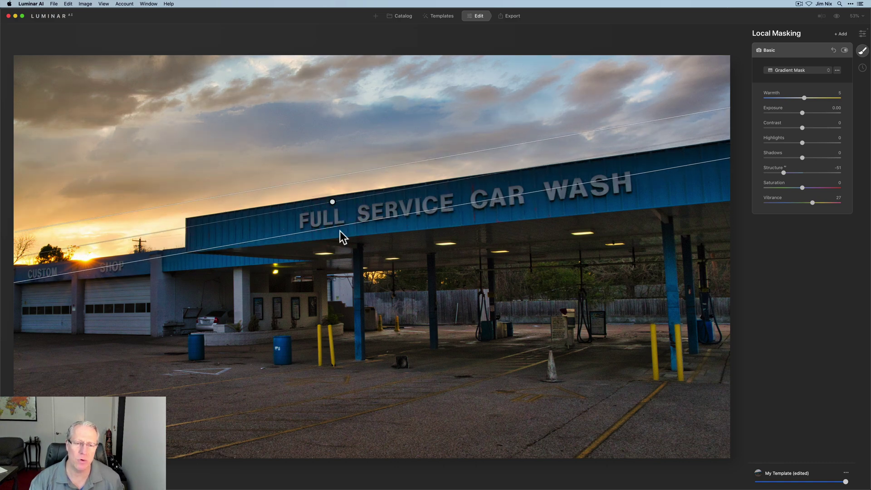
{"action": "left_click_drag", "start_coordinate": [340, 229], "coordinate": [341, 237]}
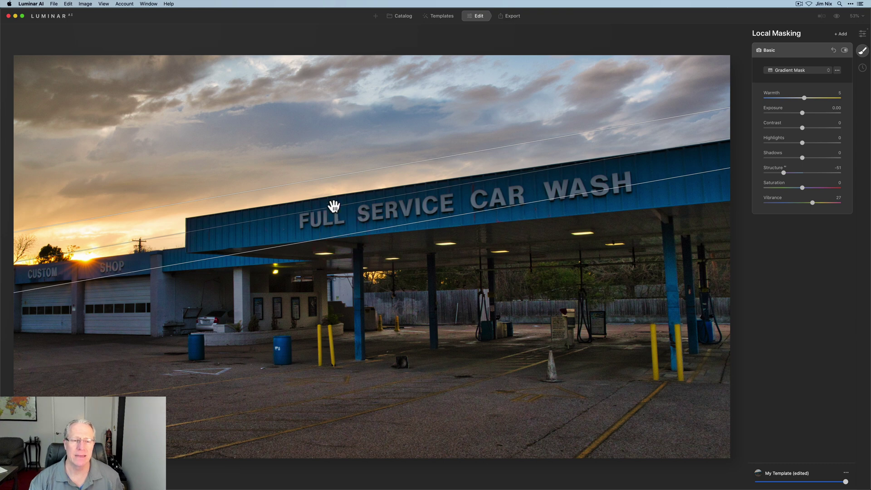
{"action": "left_click_drag", "start_coordinate": [332, 205], "coordinate": [332, 204]}
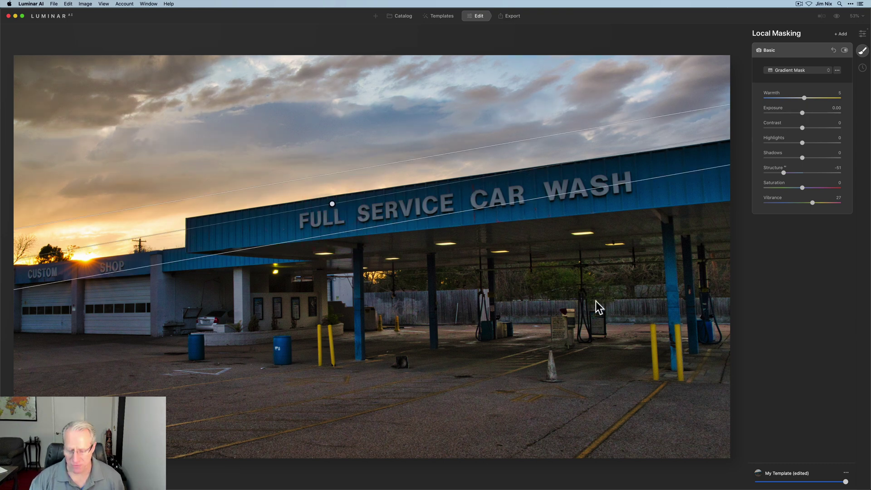
{"action": "key", "text": "slash"}
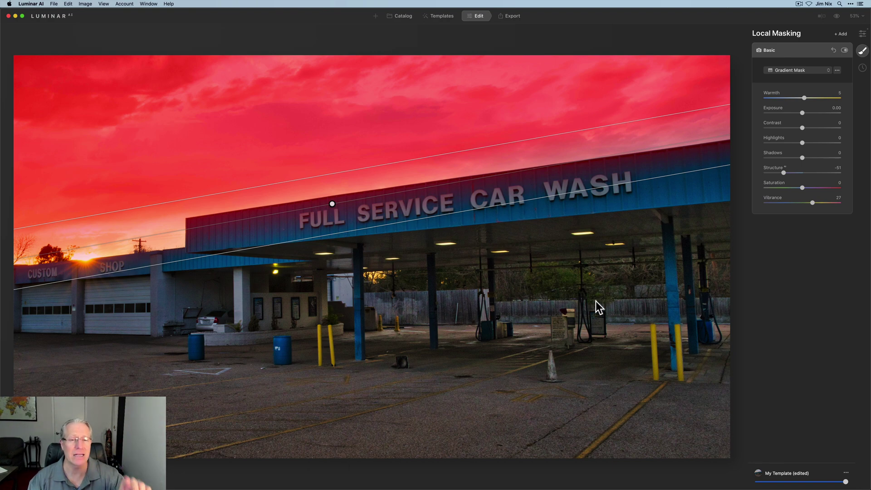
{"action": "key", "text": "/"}
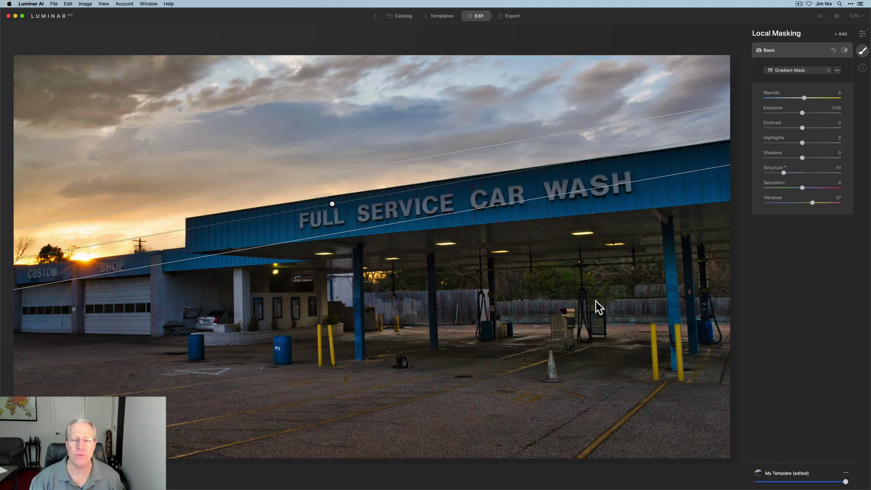
Add a second Basic masked layer with Exposure 0.39, Contrast 9 and Shadows -15.
{"action": "left_click", "coordinate": [843, 34]}
{"action": "left_click", "coordinate": [832, 41]}
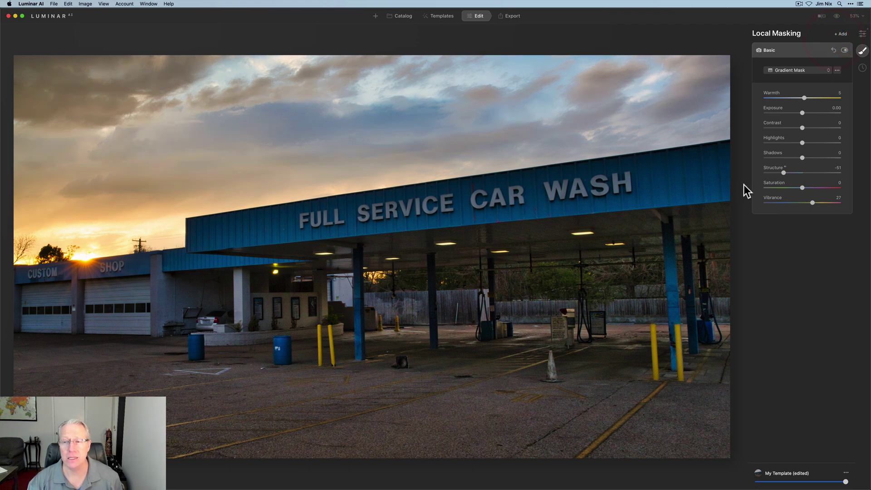
{"action": "left_click_drag", "start_coordinate": [803, 173], "coordinate": [807, 191]}
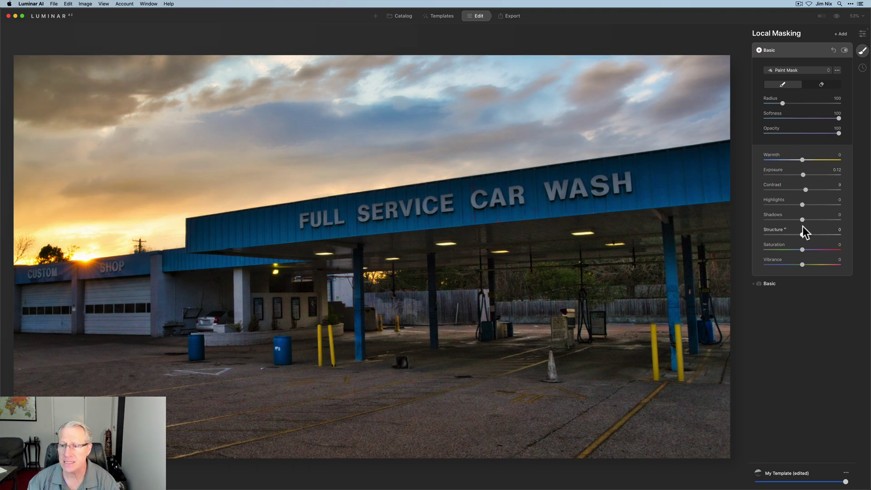
{"action": "left_click_drag", "start_coordinate": [802, 218], "coordinate": [796, 219]}
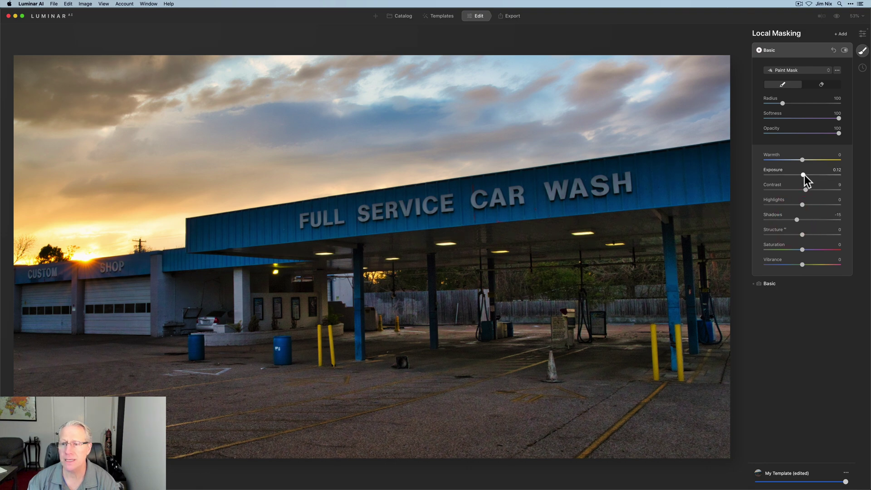
{"action": "left_click_drag", "start_coordinate": [804, 175], "coordinate": [807, 175]}
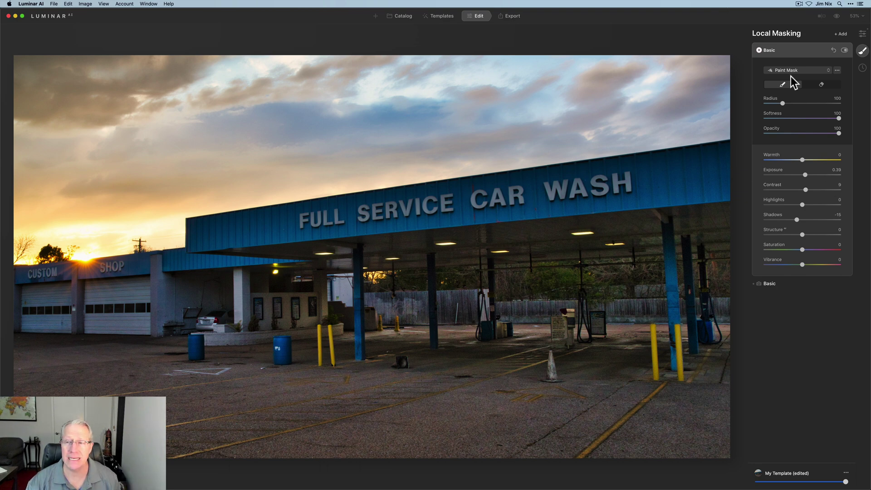
{"action": "left_click", "coordinate": [804, 51]}
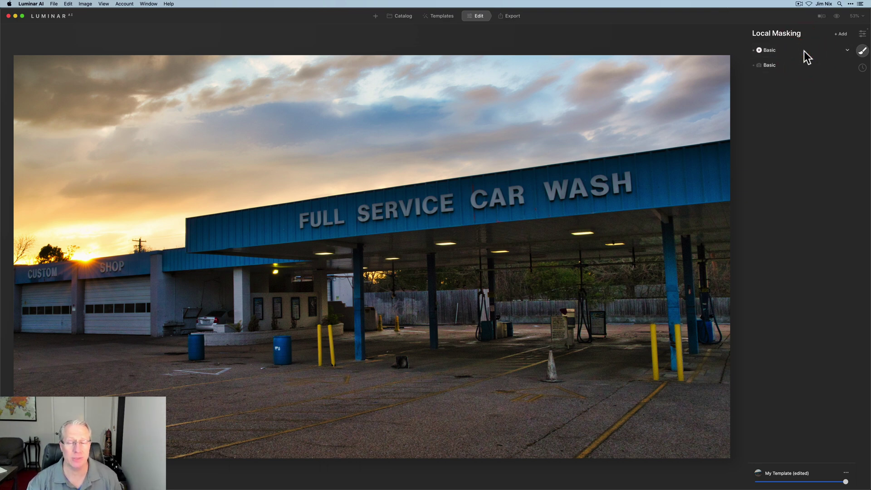
Back in the main tools, raise the Light Tint from 12 to 16.
{"action": "left_click", "coordinate": [862, 34]}
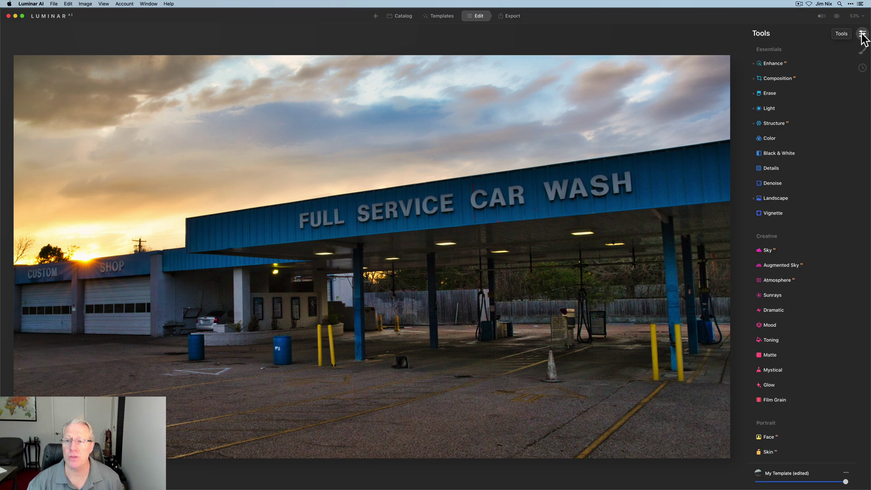
{"action": "left_click", "coordinate": [770, 108]}
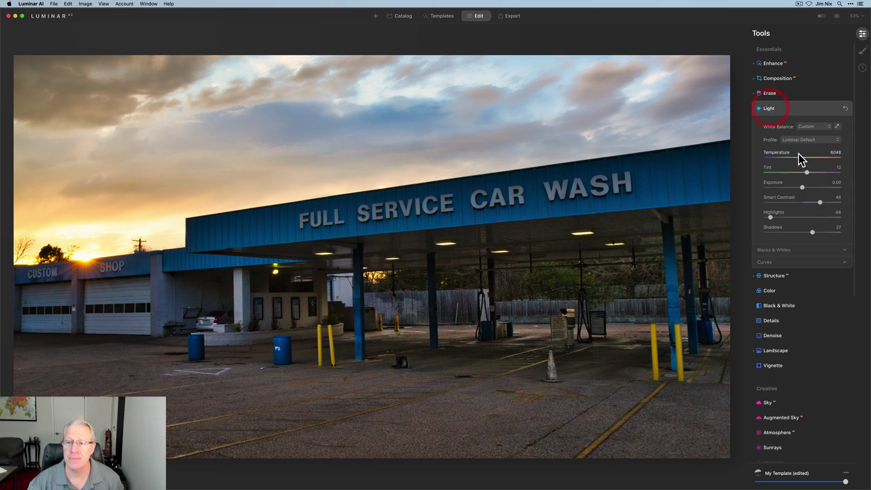
{"action": "left_click_drag", "start_coordinate": [808, 172], "coordinate": [809, 172]}
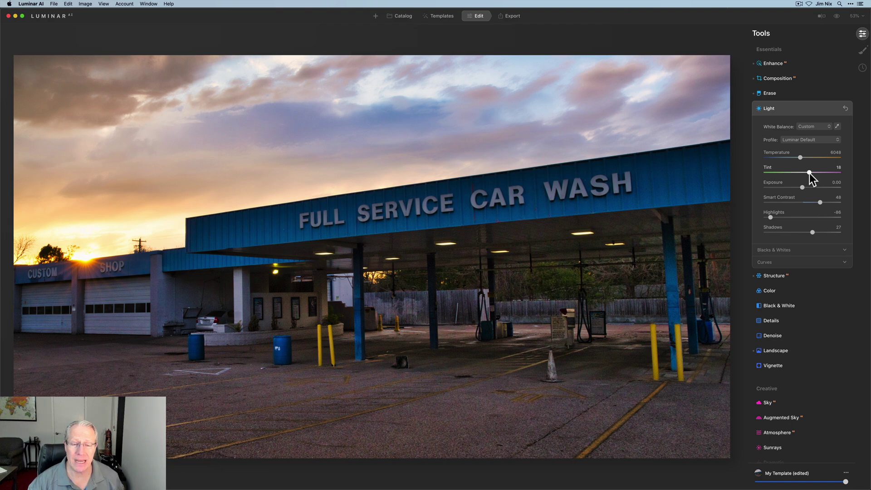
{"action": "left_click", "coordinate": [798, 108]}
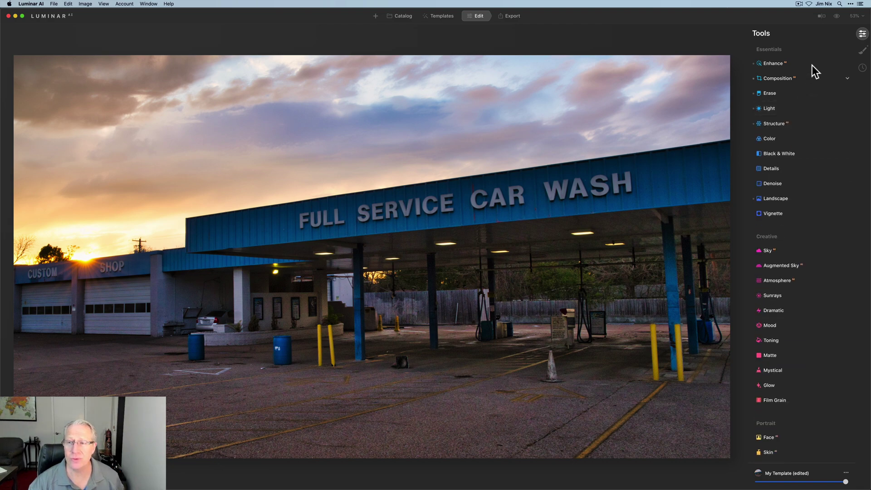
{"action": "left_click", "coordinate": [834, 17]}
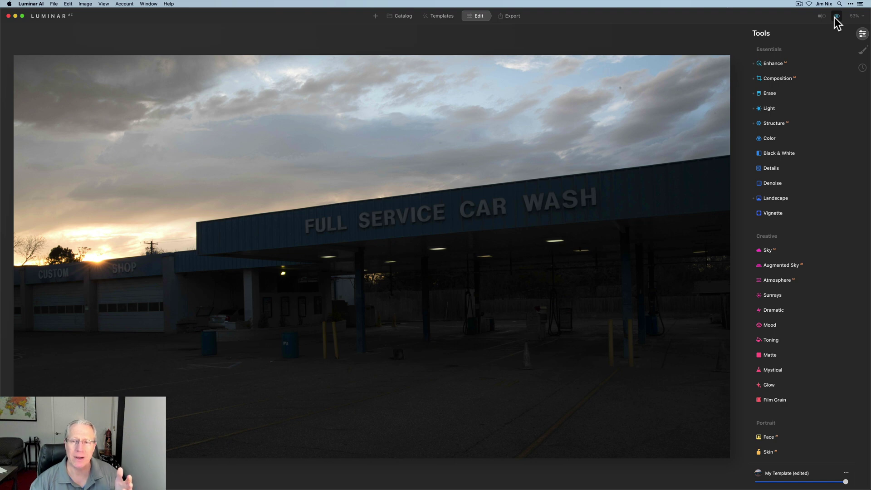
{"action": "left_click", "coordinate": [835, 17]}
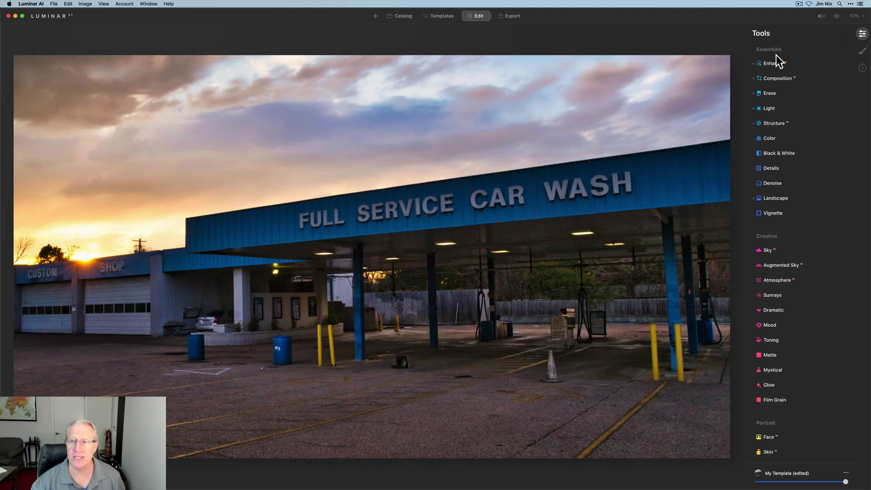
{"action": "left_click", "coordinate": [821, 16]}
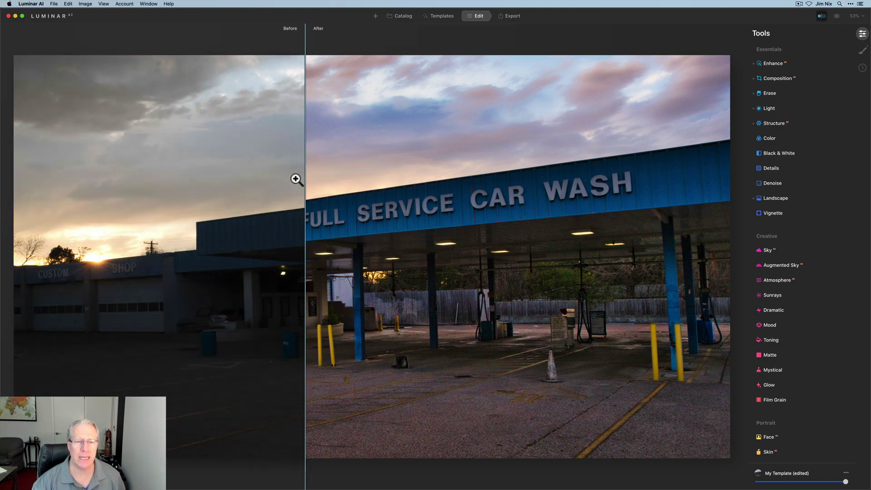
{"action": "left_click_drag", "start_coordinate": [305, 178], "coordinate": [323, 148]}
{"action": "left_click", "coordinate": [820, 17]}
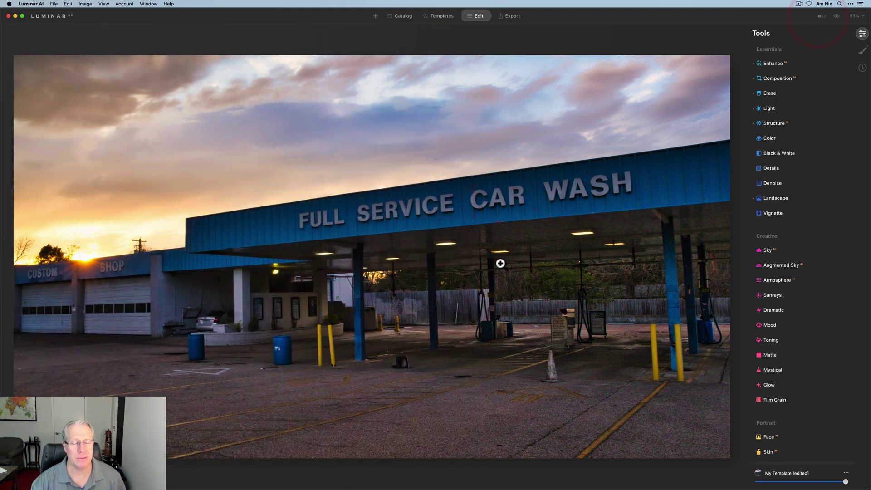